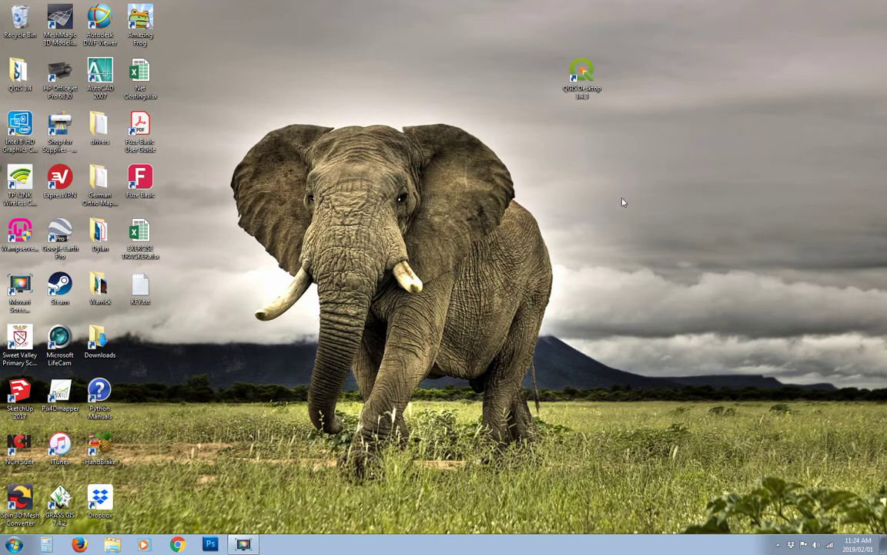
Launch QGIS Desktop, slightly resize the Layers panel, and open the Plugins menu.
{"action": "double_click", "coordinate": [581, 74]}
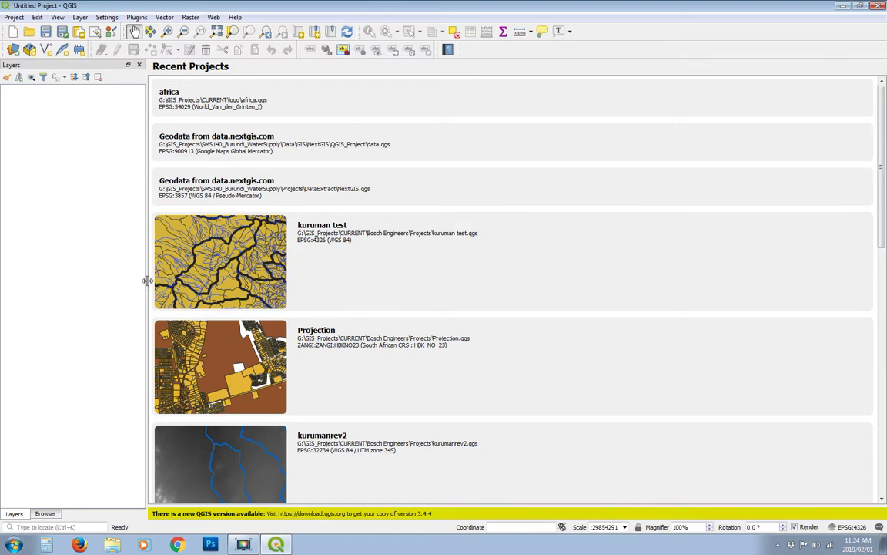
{"action": "mouse_move", "coordinate": [146, 281]}
{"action": "left_mouse_down"}
{"action": "mouse_move", "coordinate": [160, 279]}
{"action": "mouse_move", "coordinate": [141, 285]}
{"action": "left_mouse_up"}
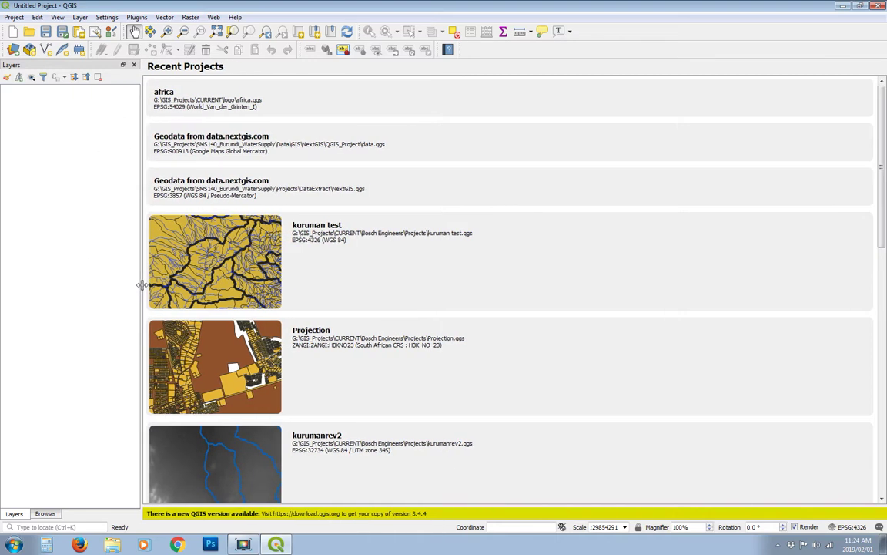
{"action": "left_click", "coordinate": [137, 17]}
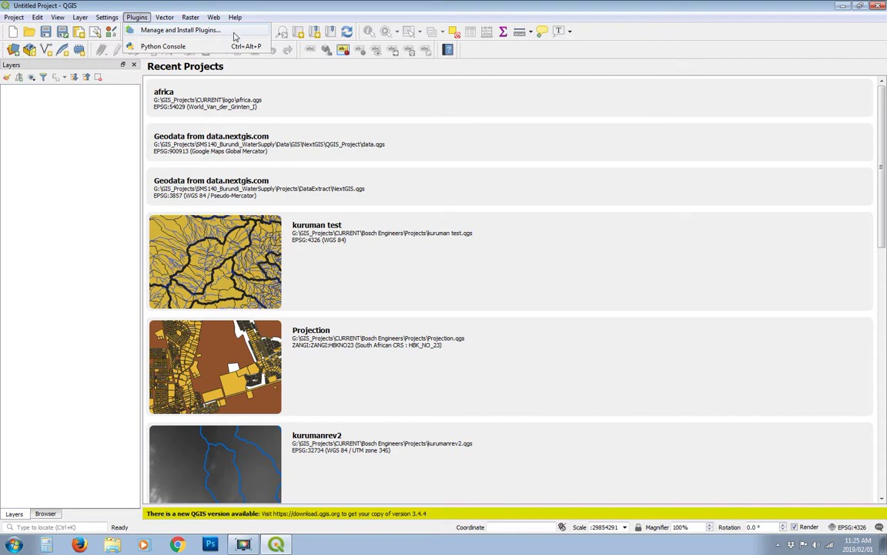
Open Manage and Install Plugins, review the installed plugins, and close the dialog.
{"action": "left_click", "coordinate": [180, 30]}
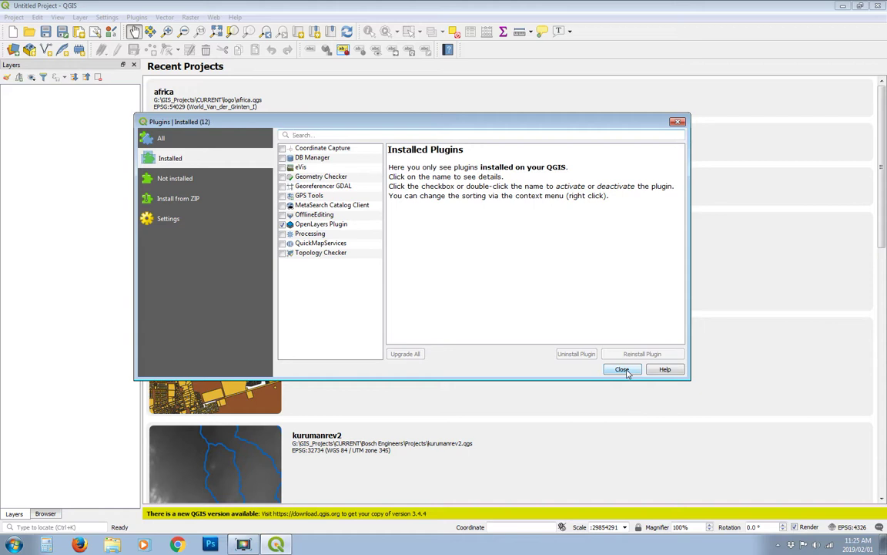
{"action": "left_click", "coordinate": [623, 370]}
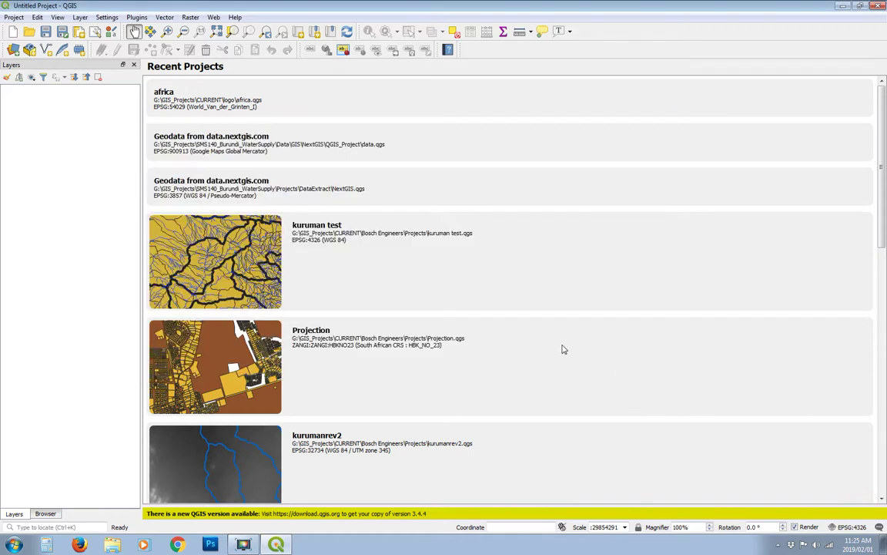
Browse the Web > OpenLayers plugin basemap submenus, then switch the left panel to Browser.
{"action": "left_click", "coordinate": [214, 19]}
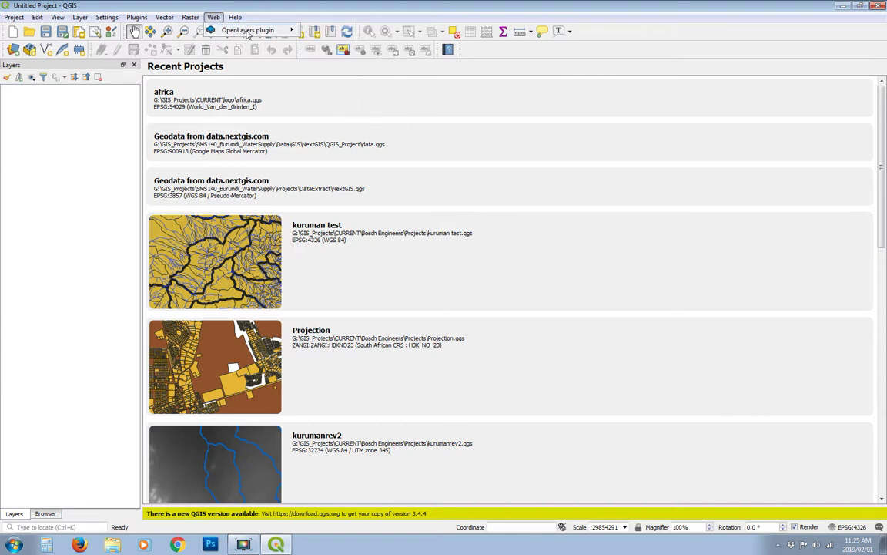
{"action": "mouse_move", "coordinate": [248, 30]}
{"action": "mouse_move", "coordinate": [343, 54]}
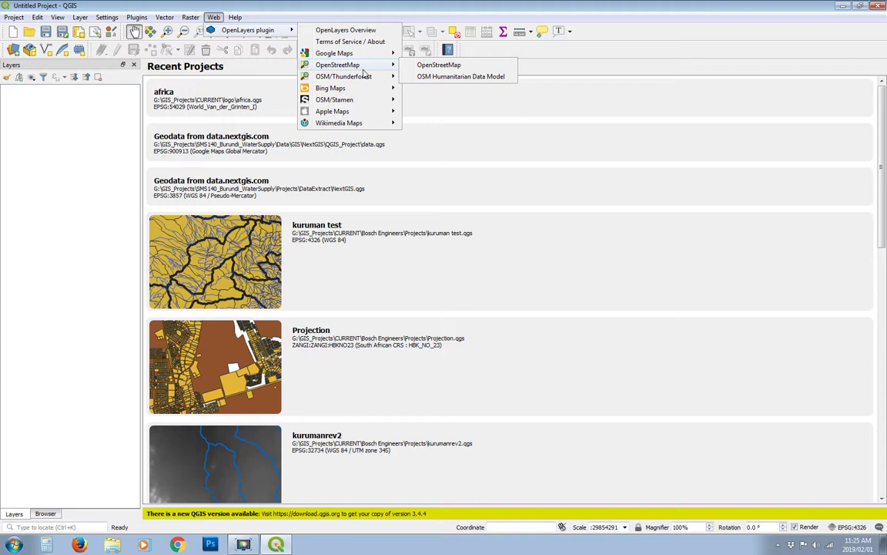
{"action": "mouse_move", "coordinate": [365, 78]}
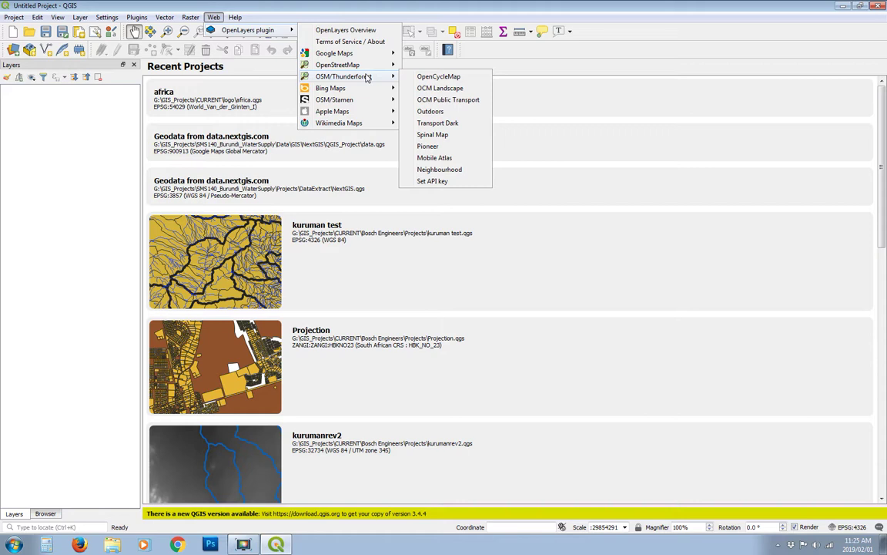
{"action": "left_click", "coordinate": [97, 407]}
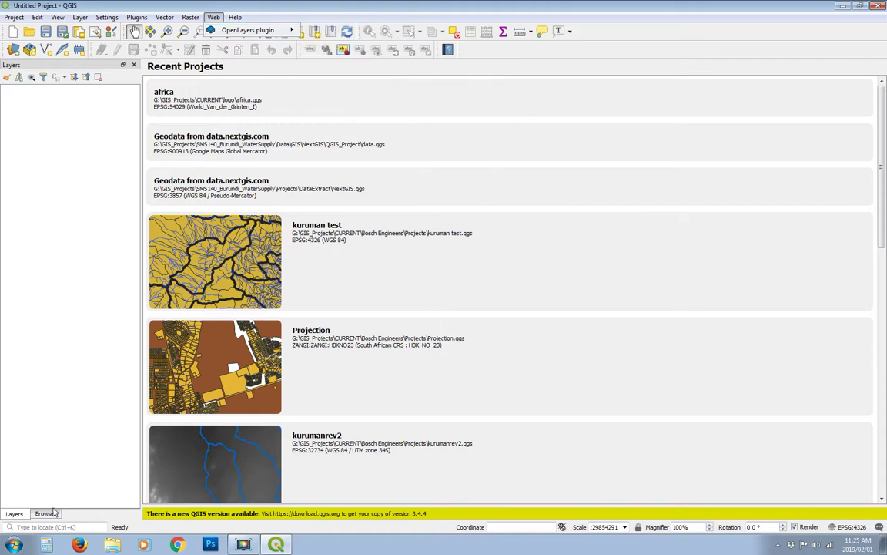
{"action": "left_click", "coordinate": [44, 513]}
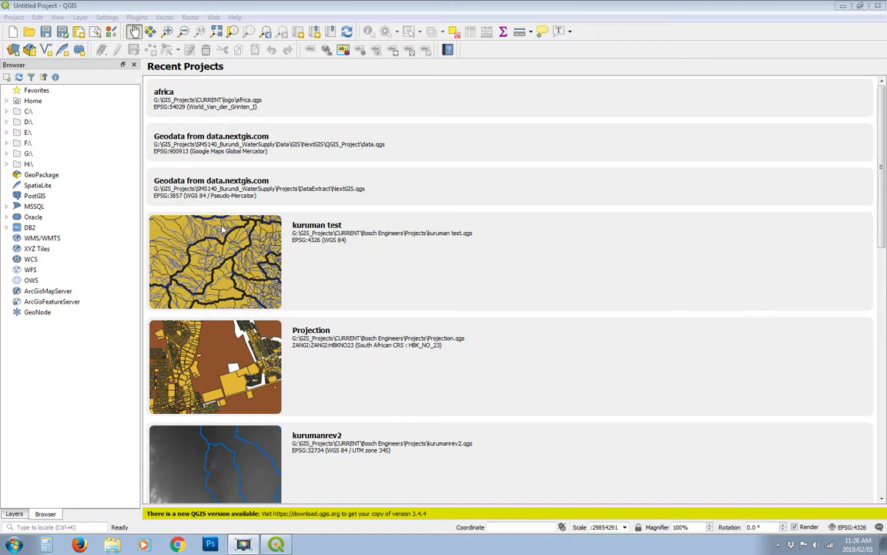
Add the OpenLayers OpenStreetMap basemap and zoom in on South Africa with two zoom rectangles.
{"action": "left_click", "coordinate": [213, 17]}
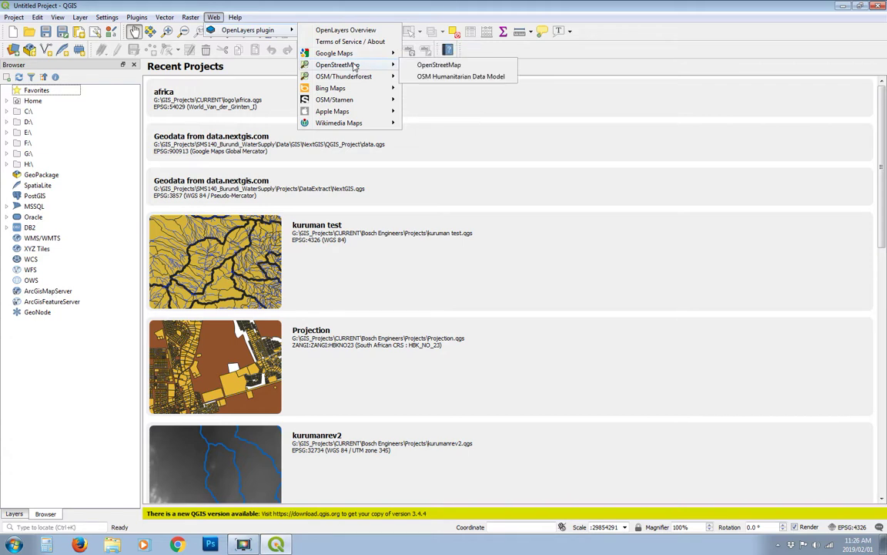
{"action": "left_click", "coordinate": [443, 66]}
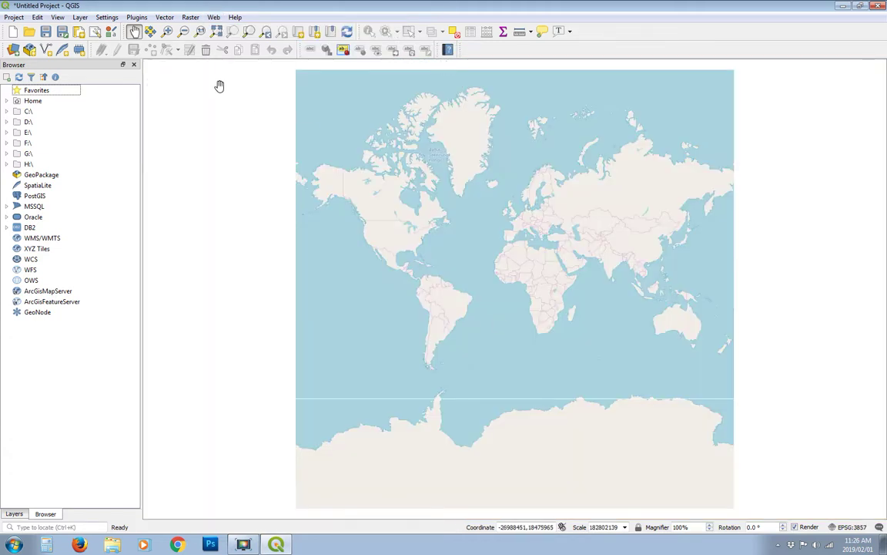
{"action": "left_click", "coordinate": [167, 31]}
{"action": "left_click_drag", "start_coordinate": [521, 301], "coordinate": [582, 350]}
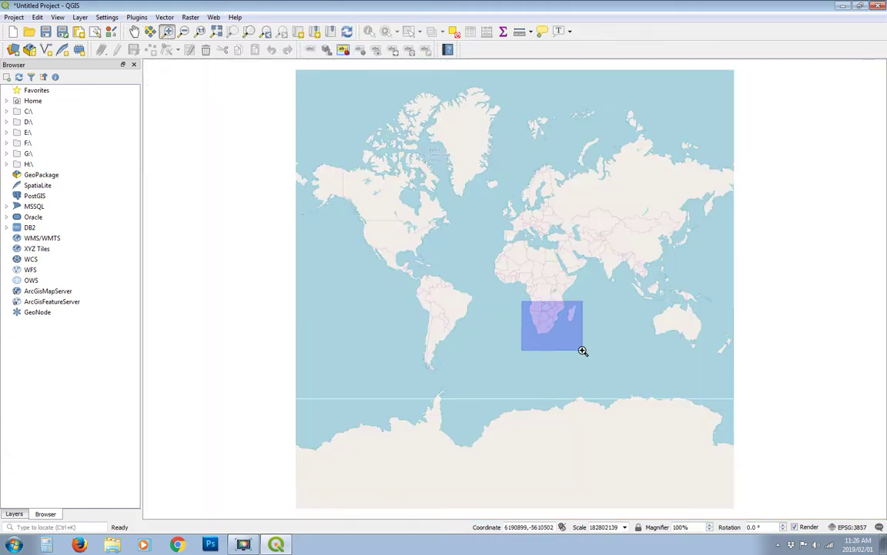
{"action": "left_click_drag", "start_coordinate": [310, 185], "coordinate": [597, 394]}
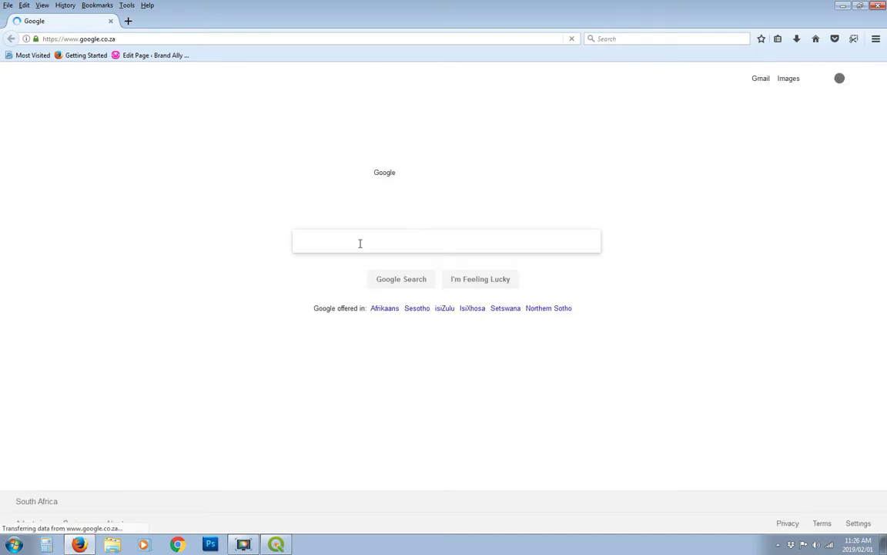
Google 'quick map layers' and open NextGIS's QuickMapServices article.
{"action": "type", "text": "quick"}
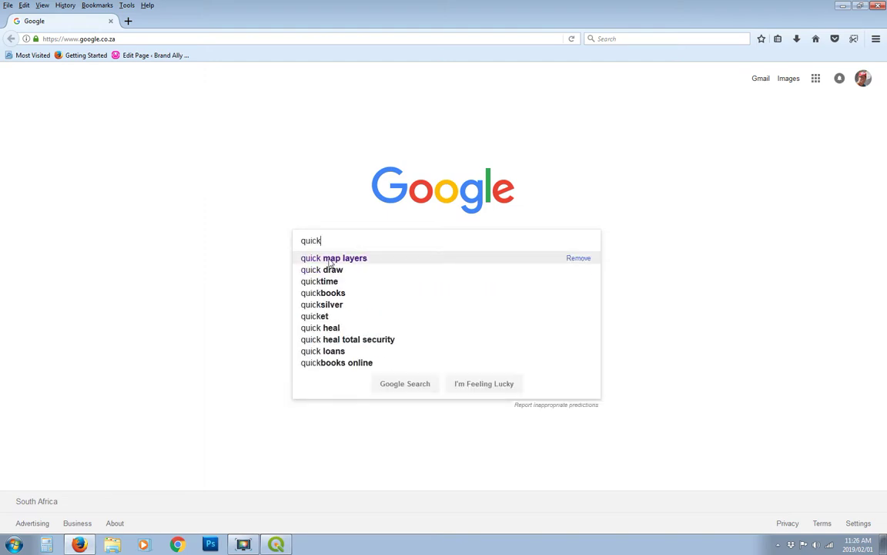
{"action": "left_click", "coordinate": [375, 263]}
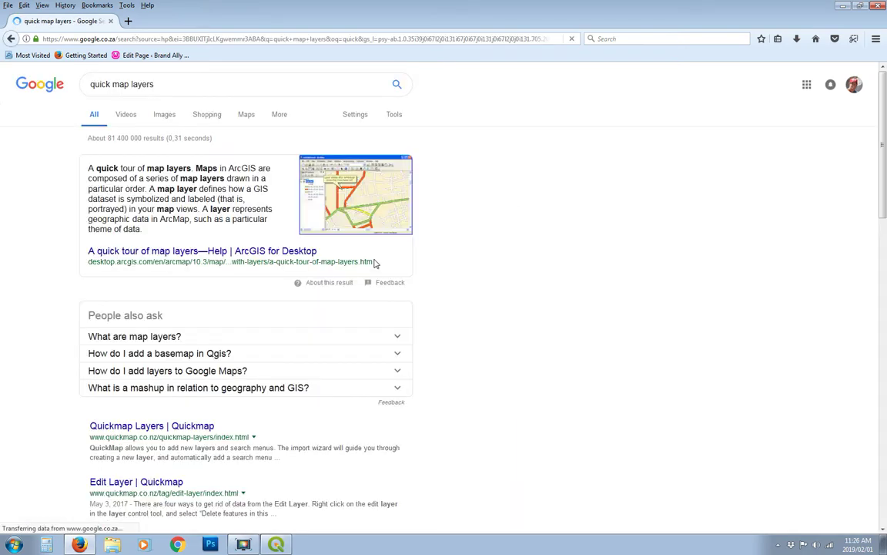
{"action": "scroll", "coordinate": [67, 251], "scroll_direction": "down", "scroll_amount": 5}
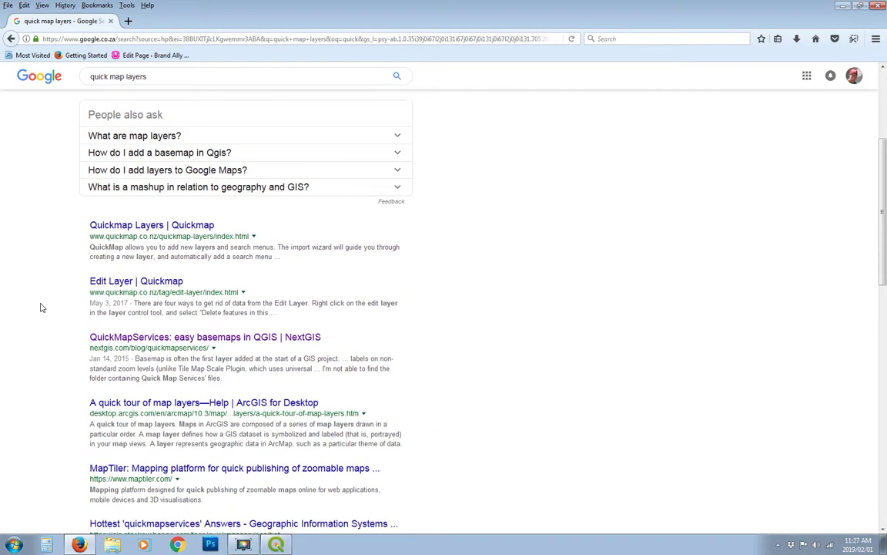
{"action": "left_click", "coordinate": [146, 339]}
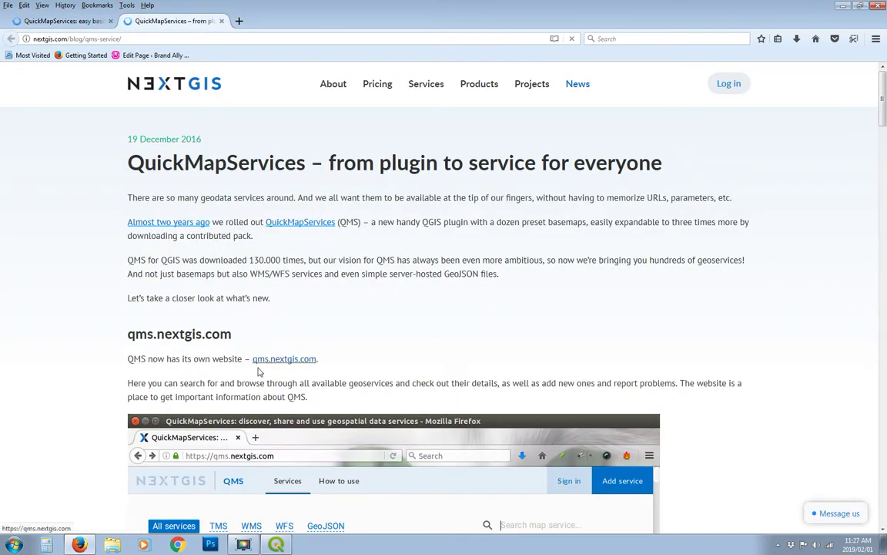
On qms.nextgis.com, filter the catalogue to TMS services and search for 'opentopo'.
{"action": "left_click", "coordinate": [296, 360]}
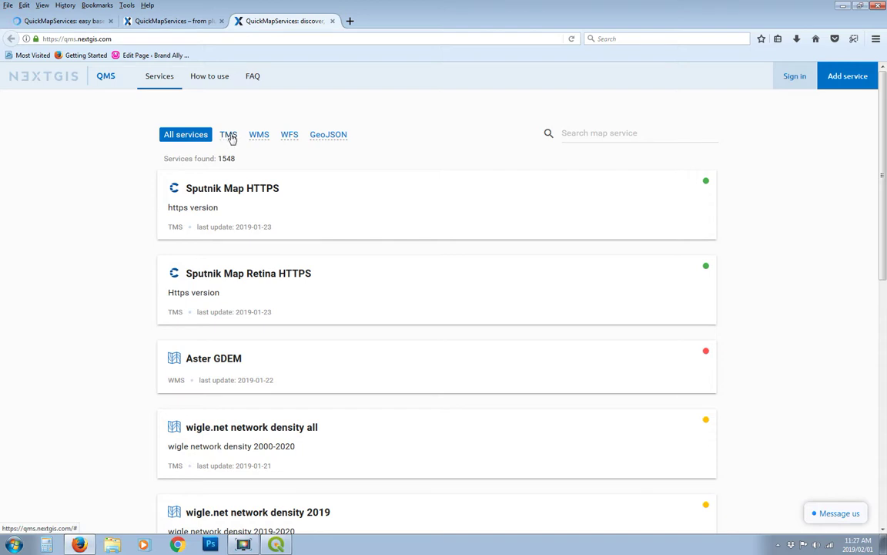
{"action": "left_click", "coordinate": [232, 139]}
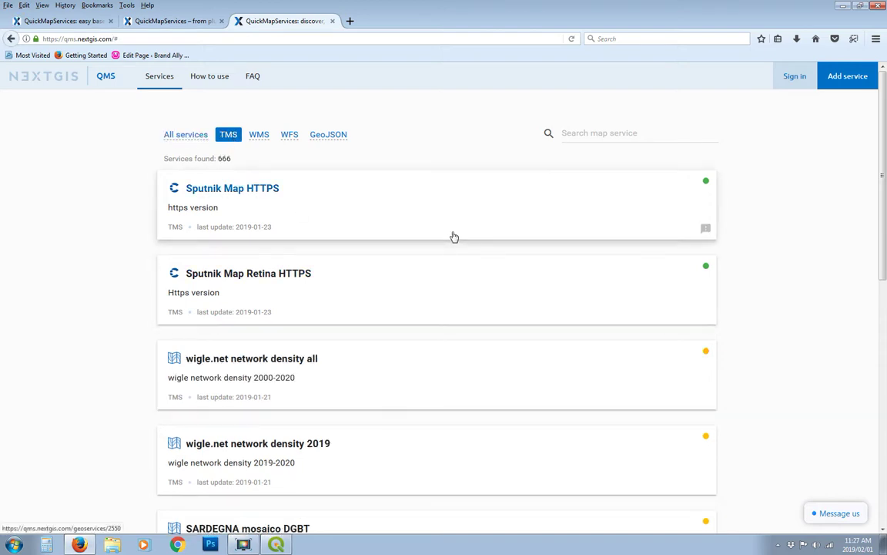
{"action": "scroll", "coordinate": [455, 237], "scroll_direction": "down", "scroll_amount": 5}
{"action": "scroll", "coordinate": [455, 236], "scroll_direction": "down", "scroll_amount": 5}
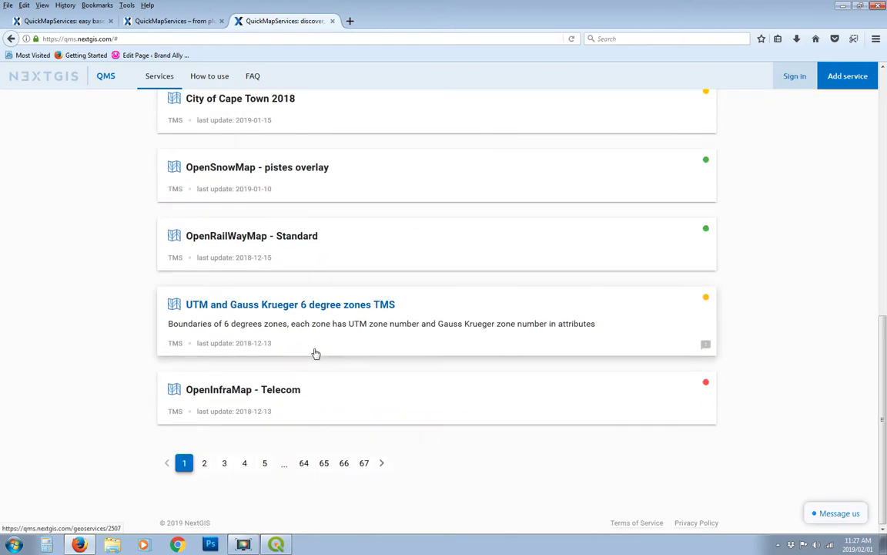
{"action": "scroll", "coordinate": [303, 382], "scroll_direction": "up", "scroll_amount": 10}
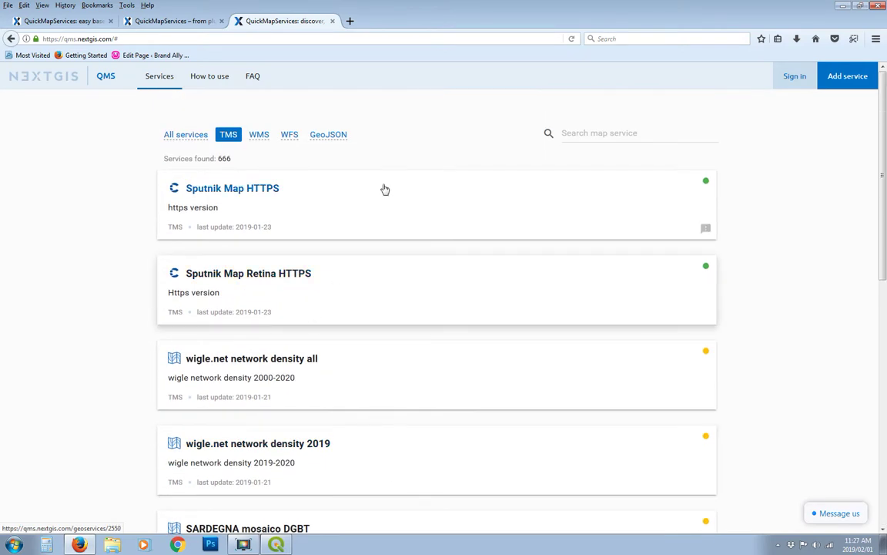
{"action": "left_click", "coordinate": [651, 135]}
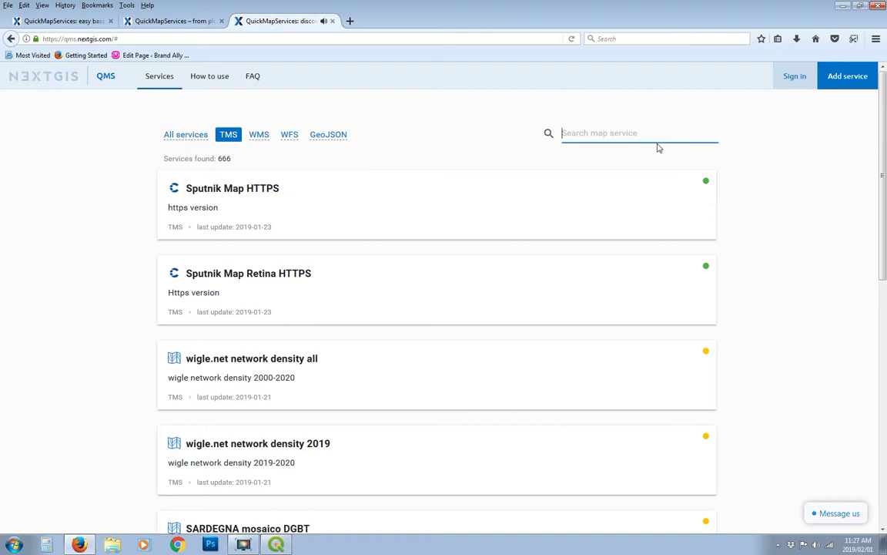
{"action": "type", "text": "opentopo"}
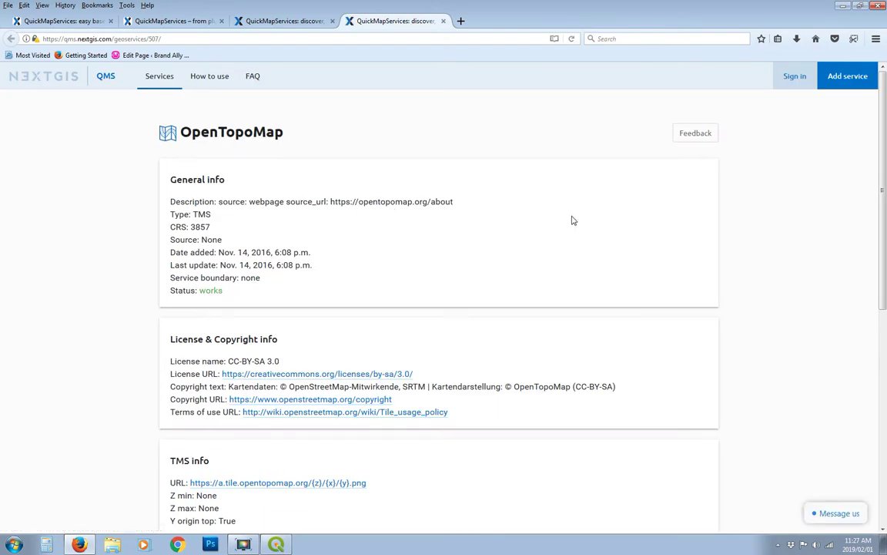
Scroll down to the OpenTopoMap preview map and zoom it in three levels.
{"action": "scroll", "coordinate": [572, 220], "scroll_direction": "down", "scroll_amount": 5}
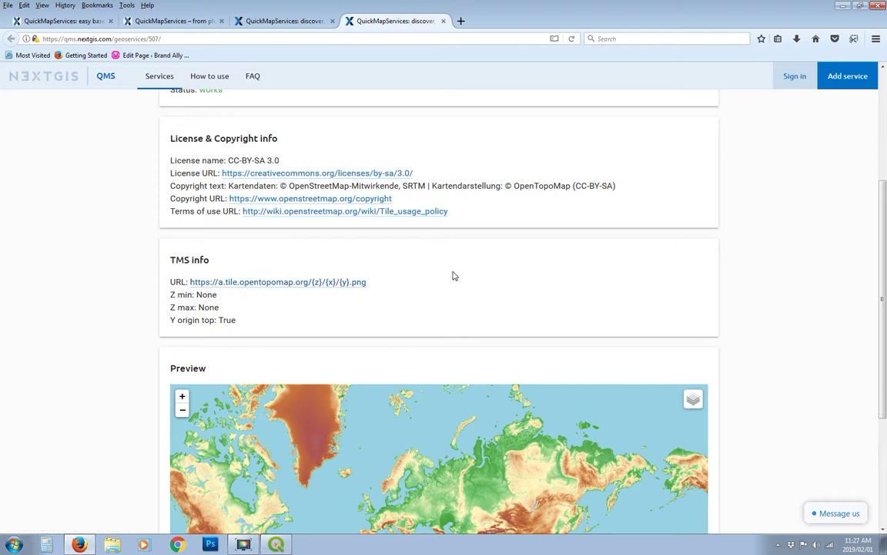
{"action": "left_click_drag", "start_coordinate": [879, 205], "coordinate": [879, 308]}
{"action": "left_click", "coordinate": [182, 232]}
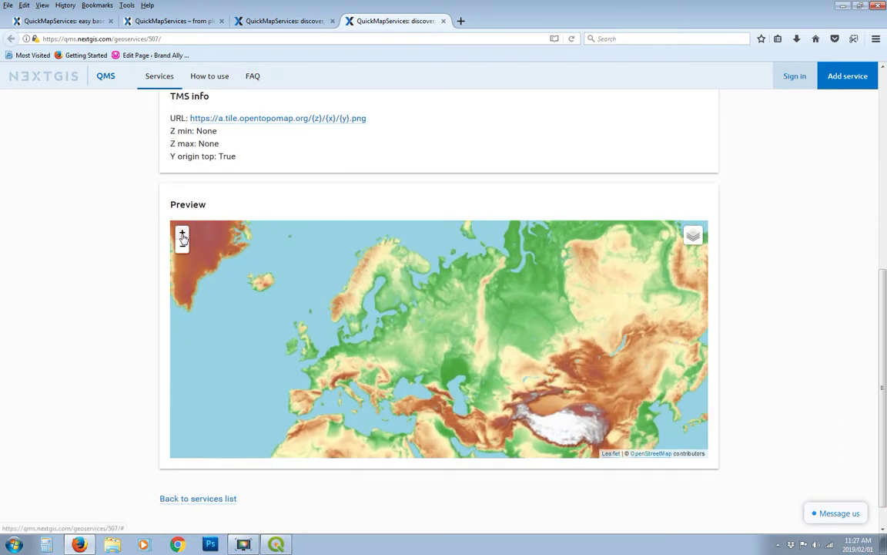
{"action": "left_click", "coordinate": [182, 232]}
{"action": "left_click", "coordinate": [181, 232]}
Pan the preview south across Africa to centre on Cape Town, then return to QGIS.
{"action": "scroll", "coordinate": [406, 277], "scroll_direction": "down", "scroll_amount": 3}
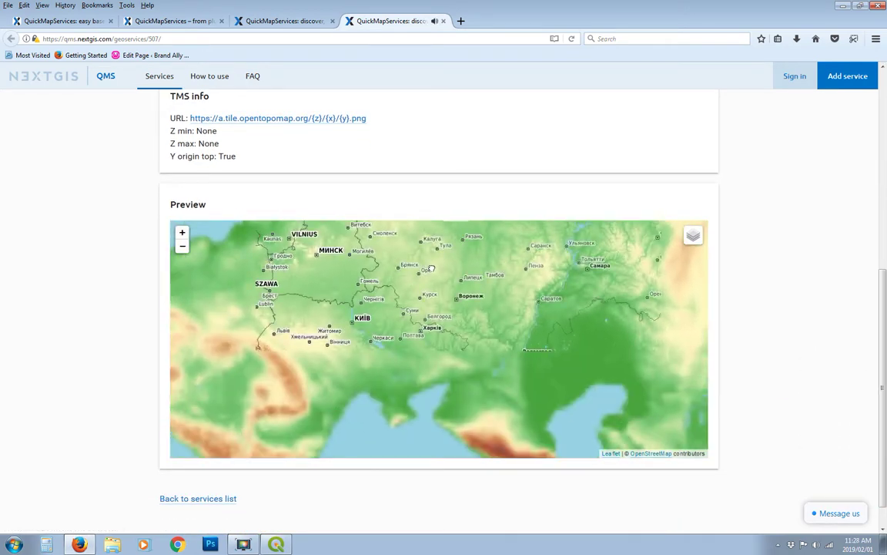
{"action": "left_click_drag", "start_coordinate": [409, 362], "coordinate": [413, 233]}
{"action": "left_click_drag", "start_coordinate": [414, 431], "coordinate": [408, 231]}
{"action": "left_click_drag", "start_coordinate": [383, 361], "coordinate": [380, 254]}
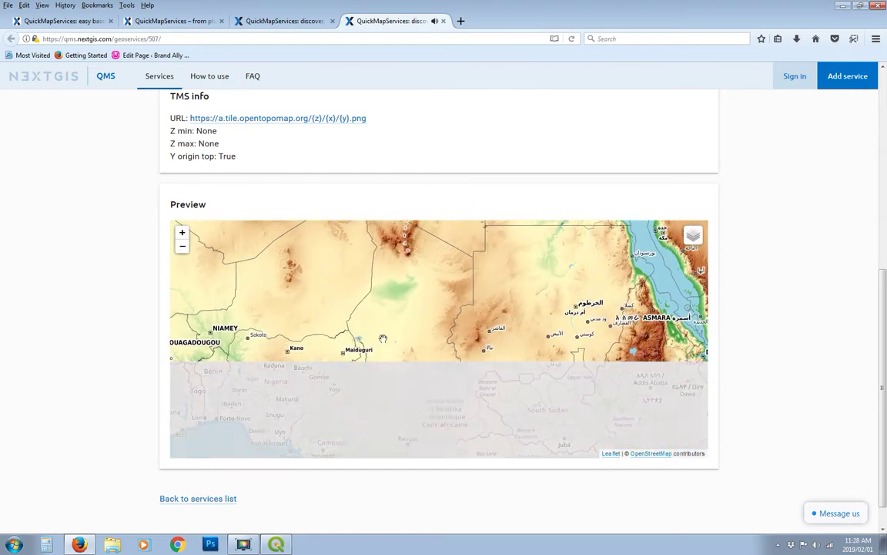
{"action": "left_click_drag", "start_coordinate": [231, 308], "coordinate": [432, 324]}
{"action": "left_click_drag", "start_coordinate": [432, 370], "coordinate": [352, 242]}
{"action": "left_click_drag", "start_coordinate": [385, 393], "coordinate": [412, 262]}
{"action": "scroll", "coordinate": [439, 339], "scroll_direction": "up", "scroll_amount": 3}
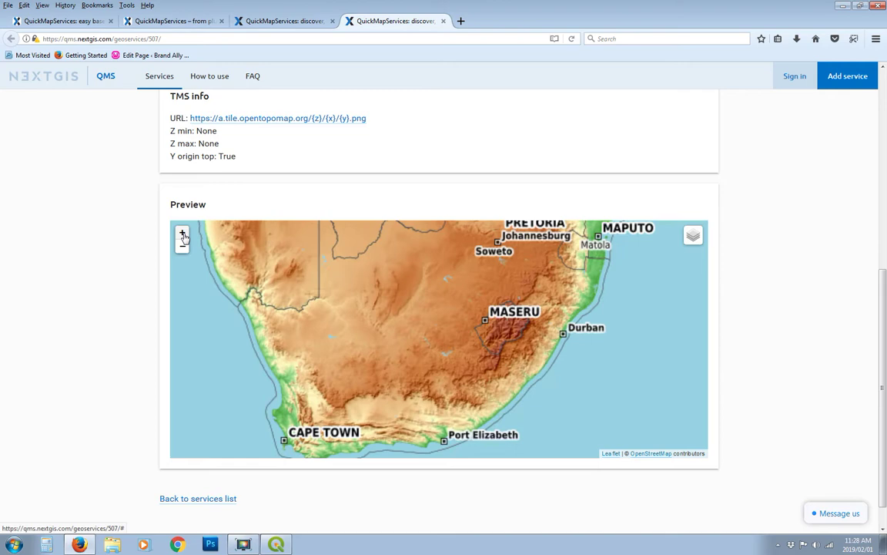
{"action": "scroll", "coordinate": [455, 266], "scroll_direction": "down", "scroll_amount": 2}
{"action": "mouse_move", "coordinate": [431, 293]}
{"action": "left_mouse_down"}
{"action": "mouse_move", "coordinate": [444, 269]}
{"action": "mouse_move", "coordinate": [431, 302]}
{"action": "left_mouse_up"}
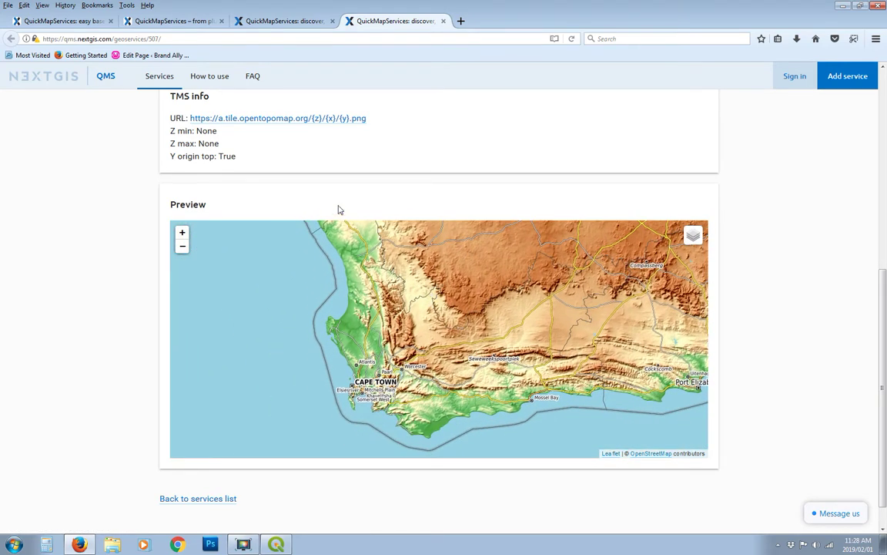
{"action": "left_click", "coordinate": [275, 545]}
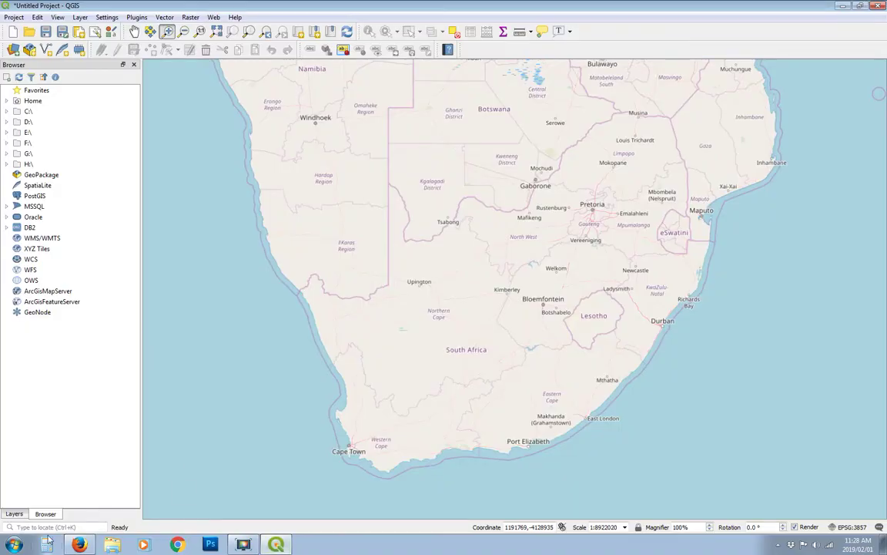
Begin a new XYZ Tiles connection named 'TMS opentopo' from the QGIS Browser.
{"action": "left_click", "coordinate": [23, 514]}
{"action": "left_click", "coordinate": [54, 514]}
{"action": "left_click", "coordinate": [39, 249]}
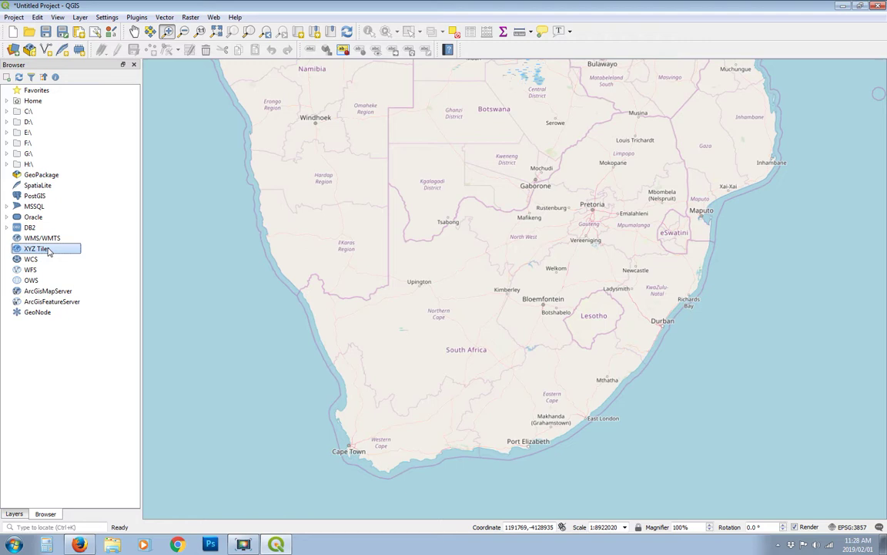
{"action": "right_click", "coordinate": [47, 251]}
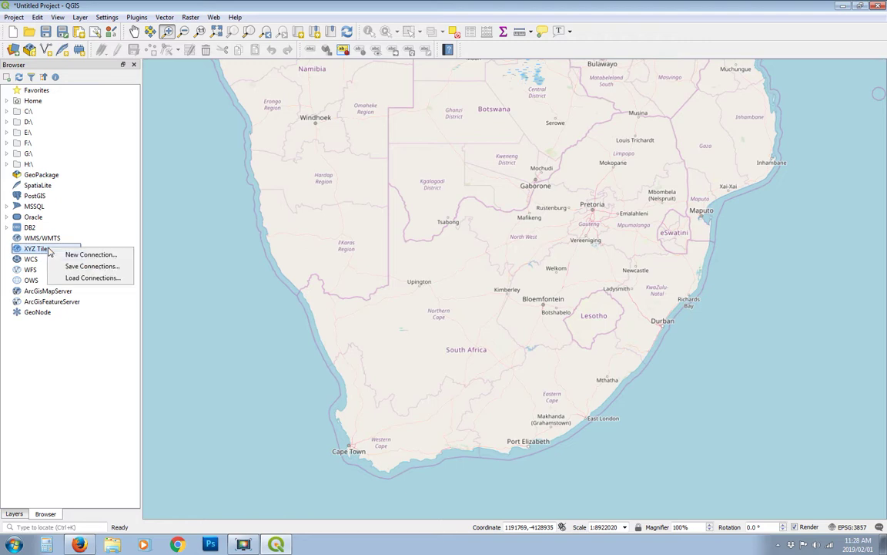
{"action": "left_click", "coordinate": [91, 255]}
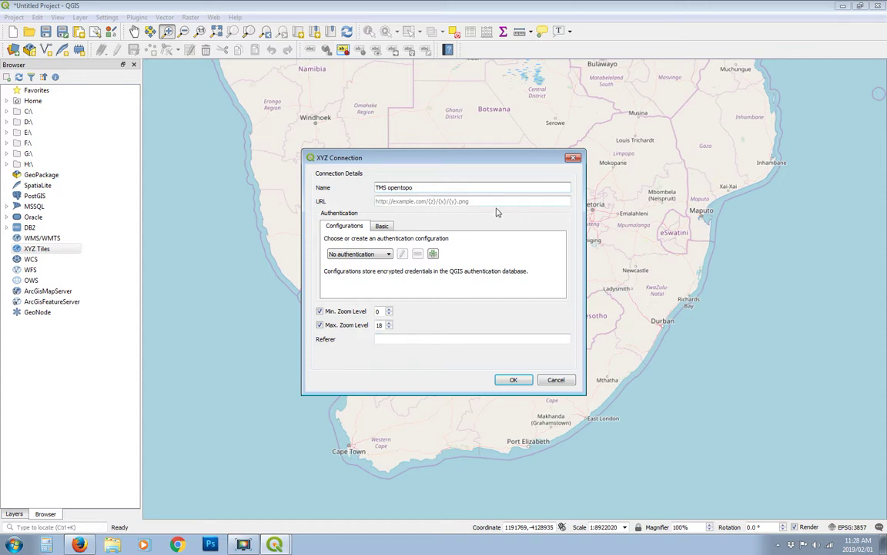
Copy the OpenTopoMap tile URL from the QuickMapServices page in Firefox.
{"action": "left_click", "coordinate": [78, 545]}
{"action": "left_click_drag", "start_coordinate": [368, 126], "coordinate": [192, 128]}
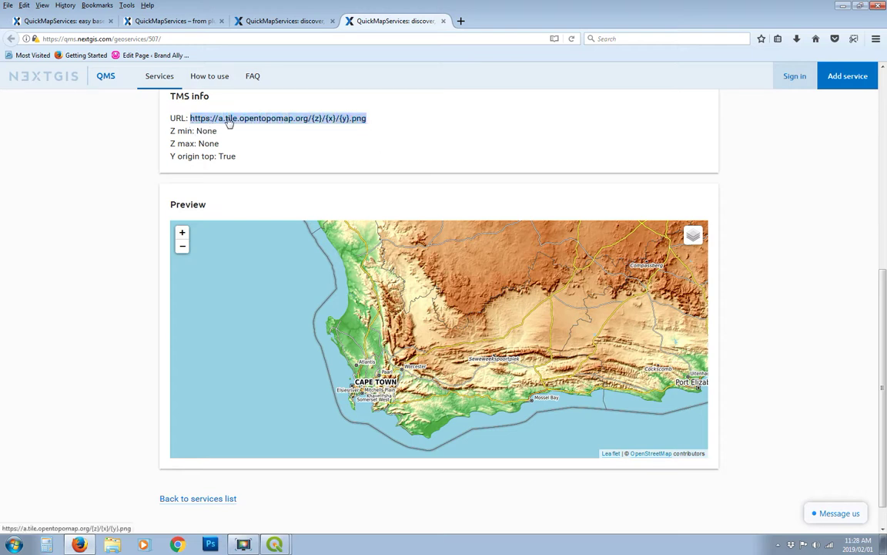
{"action": "right_click", "coordinate": [228, 120]}
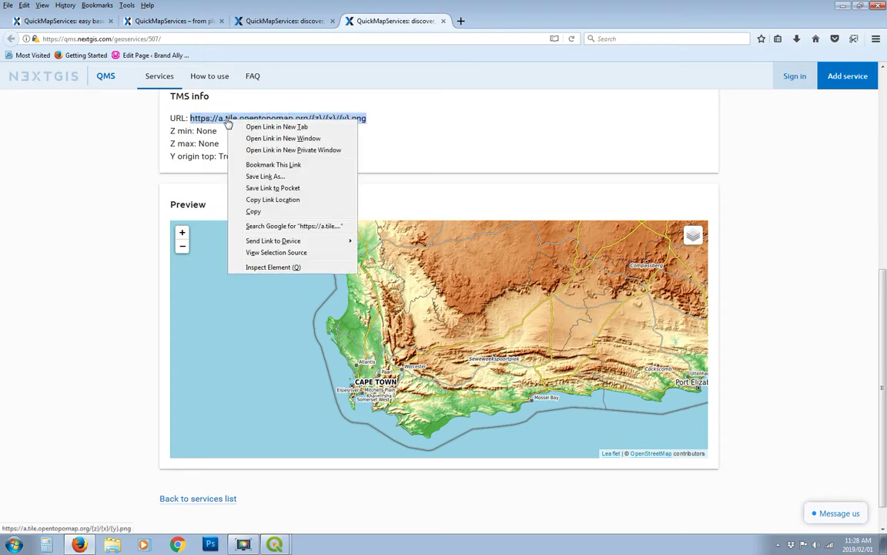
{"action": "left_click", "coordinate": [279, 213]}
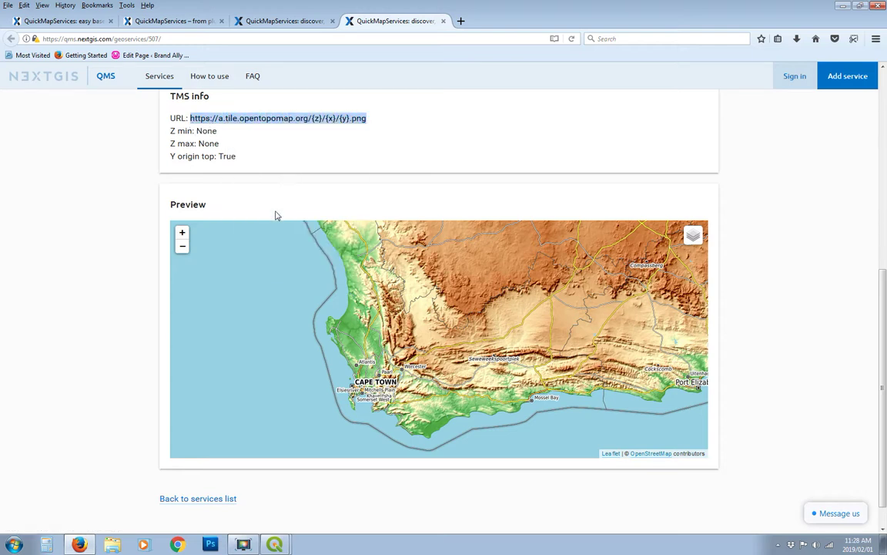
Paste the OpenTopoMap tile URL into the connection, save it, and select TMS opentopo.
{"action": "left_click", "coordinate": [274, 544]}
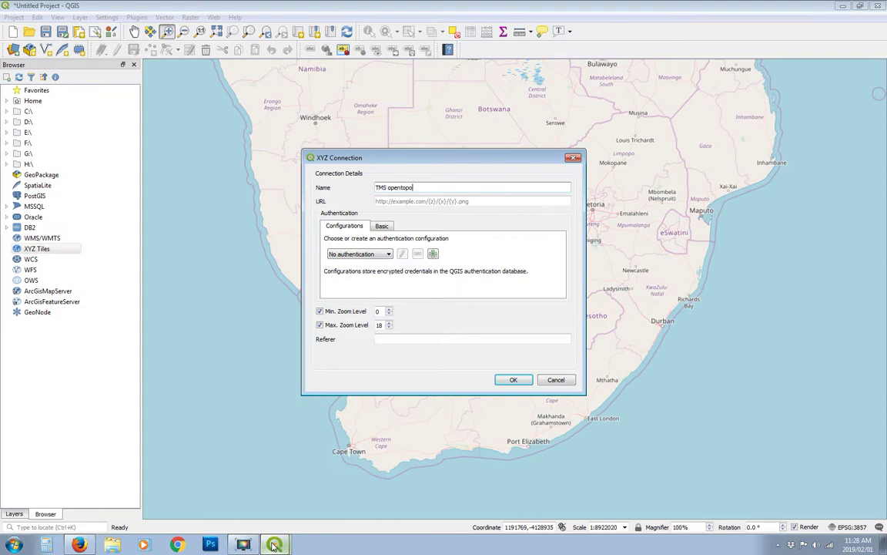
{"action": "left_click", "coordinate": [475, 201]}
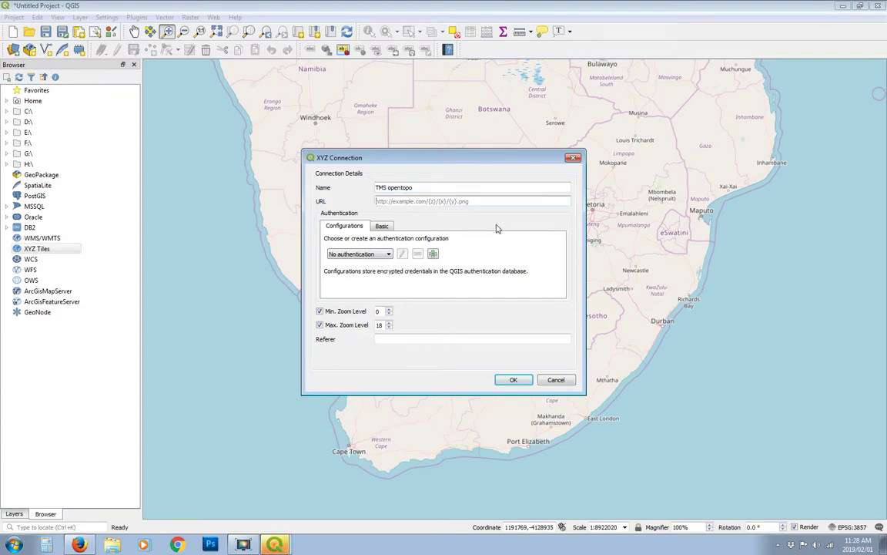
{"action": "key", "text": "ctrl+v"}
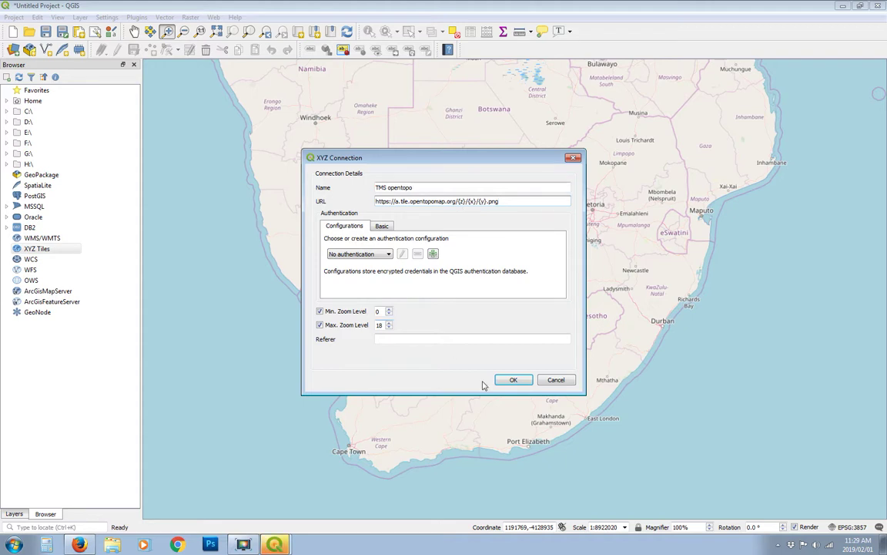
{"action": "left_click", "coordinate": [513, 381]}
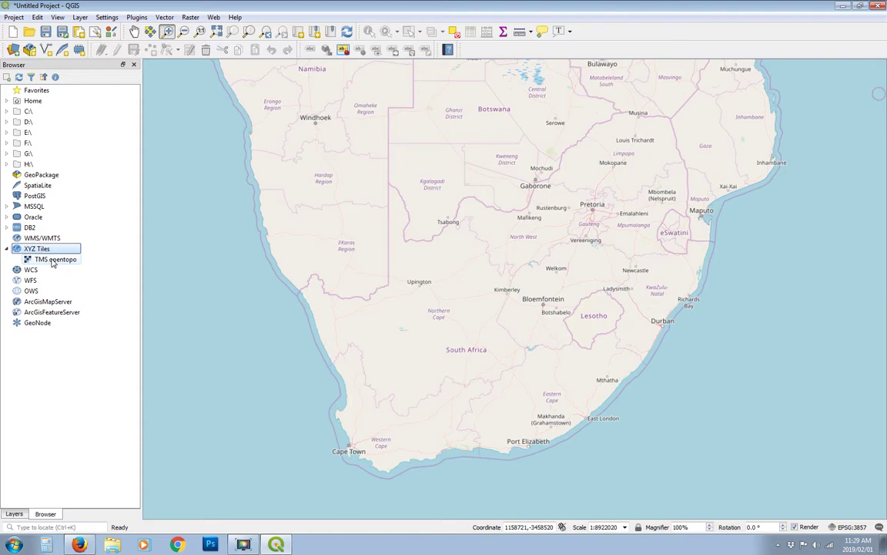
{"action": "left_click", "coordinate": [52, 262]}
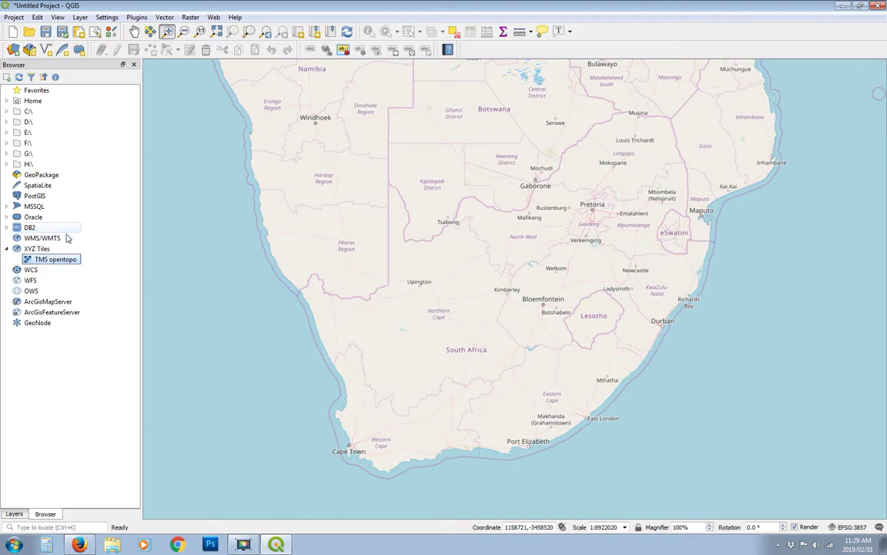
Add the TMS opentopo layer to the map canvas and select it in Layers.
{"action": "right_click", "coordinate": [55, 264]}
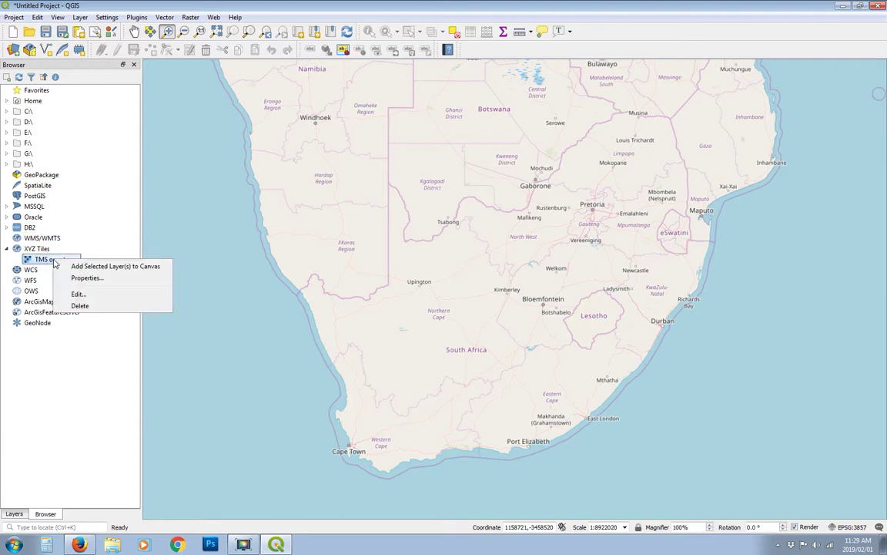
{"action": "left_click", "coordinate": [112, 266]}
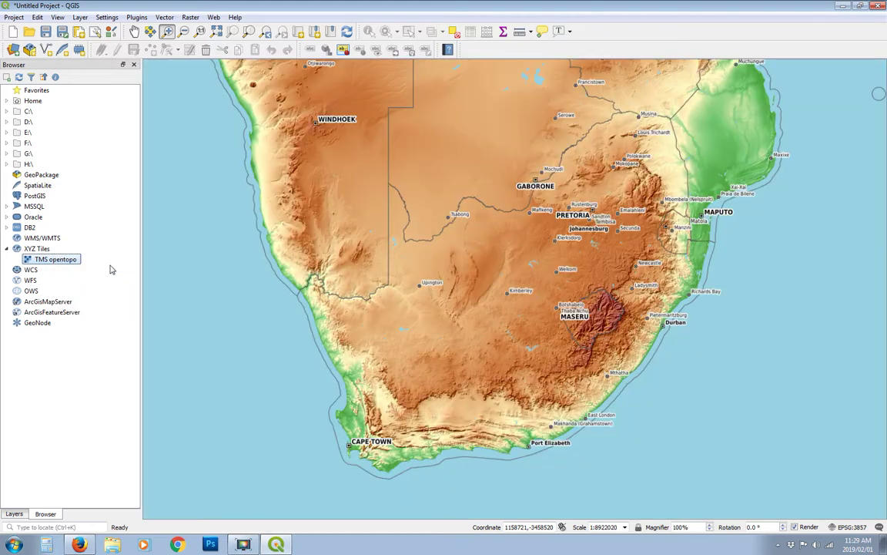
{"action": "left_click", "coordinate": [14, 513]}
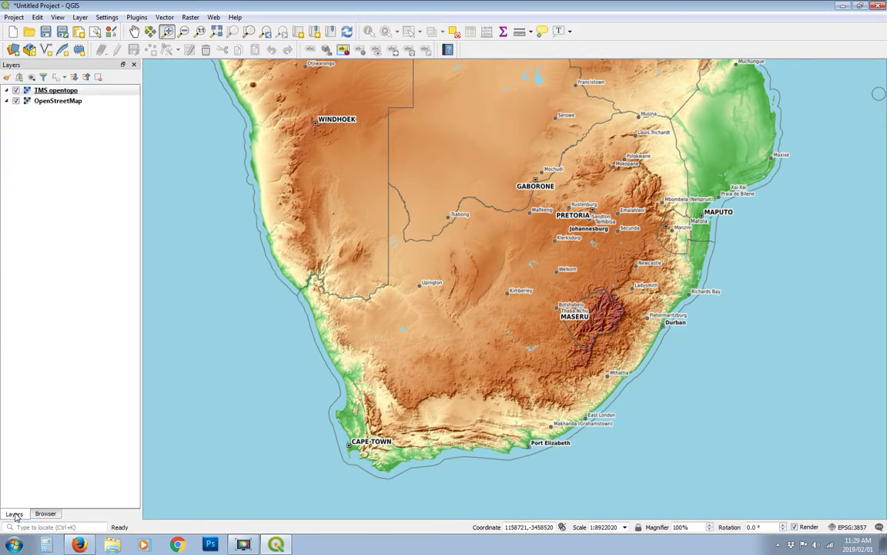
{"action": "left_click", "coordinate": [116, 93]}
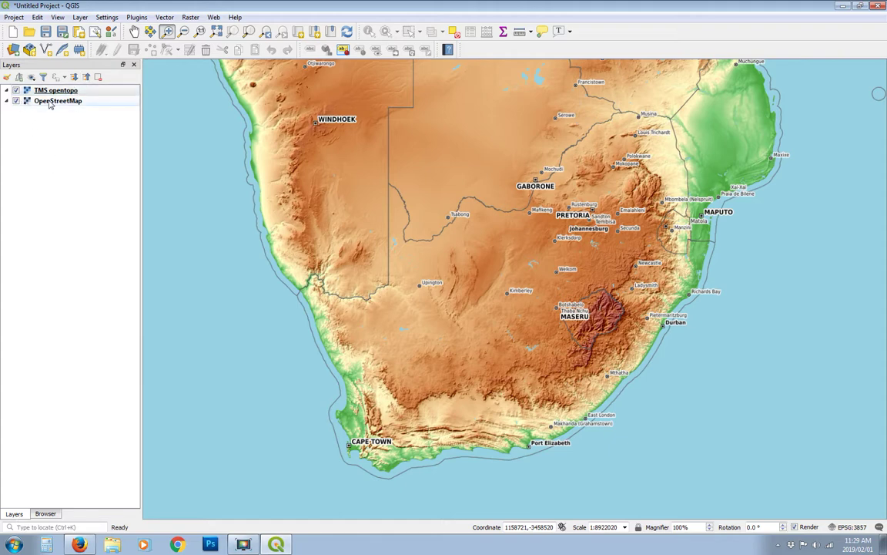
Hide and remove the OpenStreetMap layer from the project.
{"action": "left_click", "coordinate": [16, 101]}
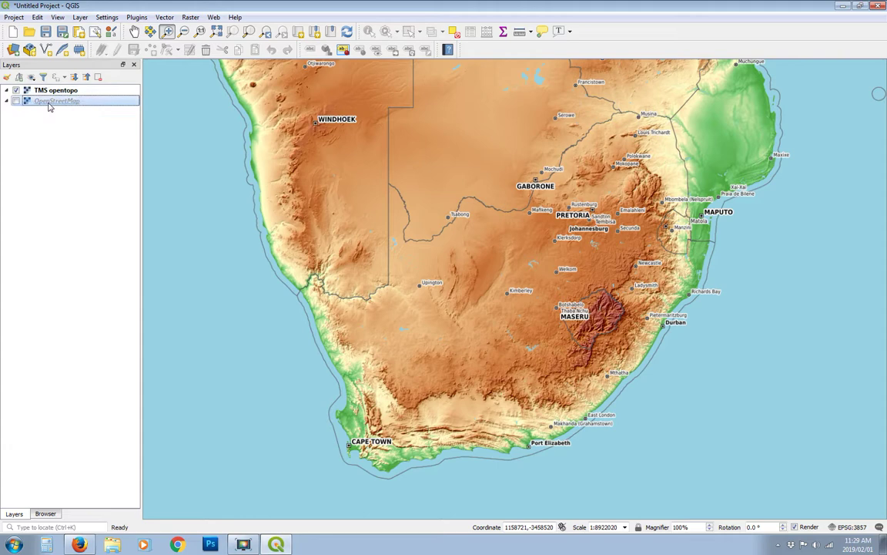
{"action": "right_click", "coordinate": [49, 107]}
{"action": "left_click", "coordinate": [109, 197]}
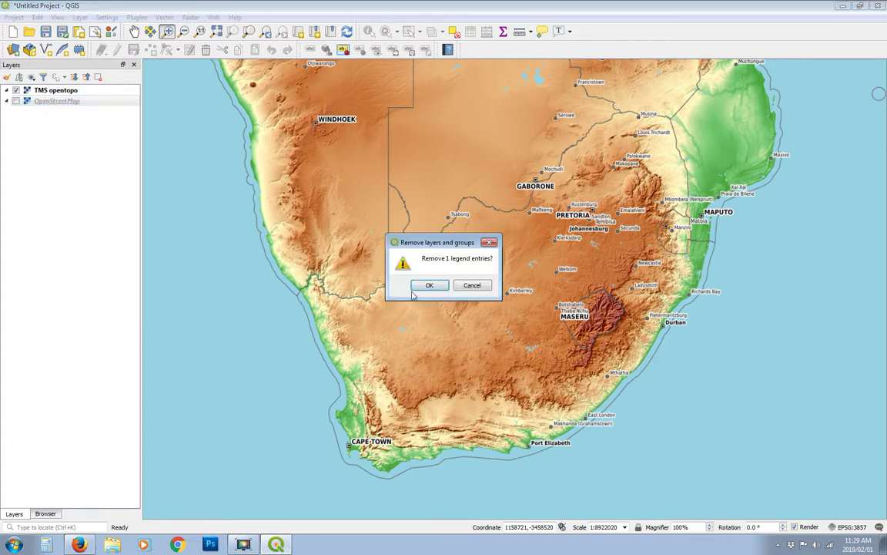
{"action": "left_click", "coordinate": [391, 263]}
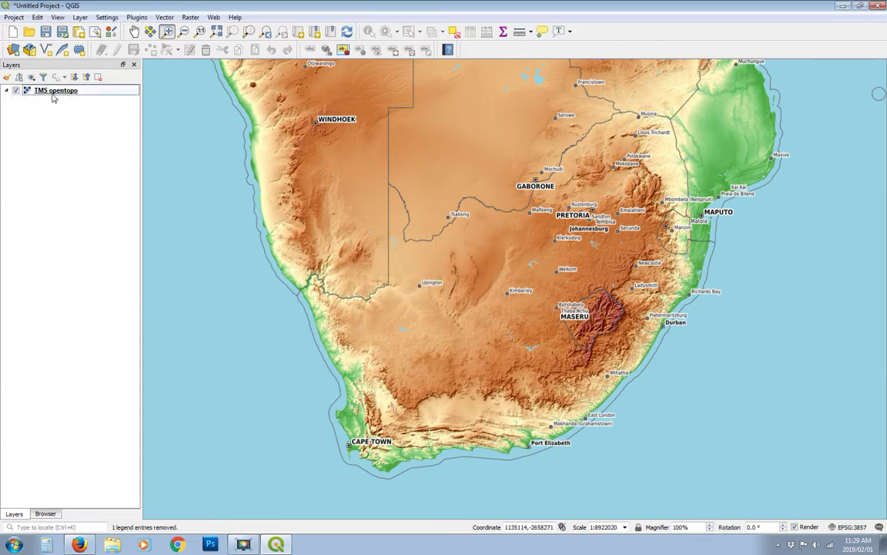
Zoom the OpenTopoMap layer in on Cape Town, then further onto the Cape peninsula.
{"action": "left_click", "coordinate": [167, 31]}
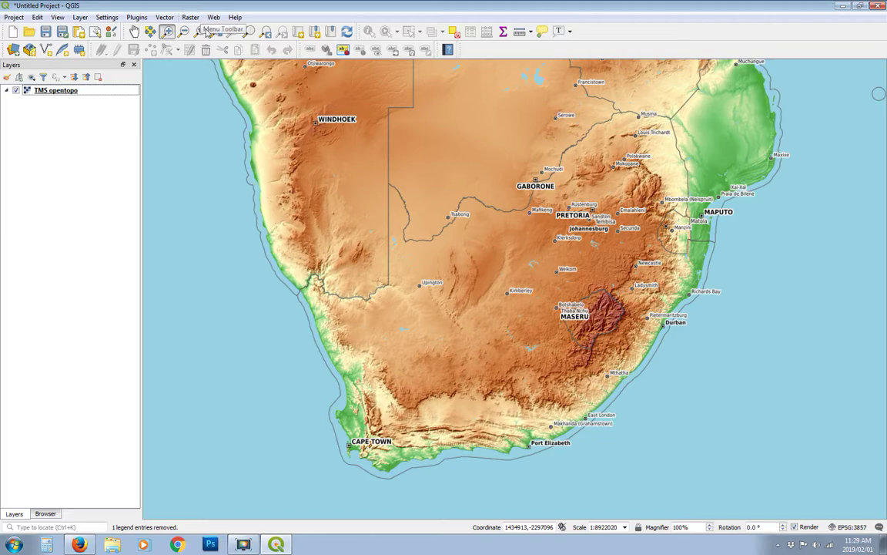
{"action": "left_click_drag", "start_coordinate": [382, 428], "coordinate": [337, 470]}
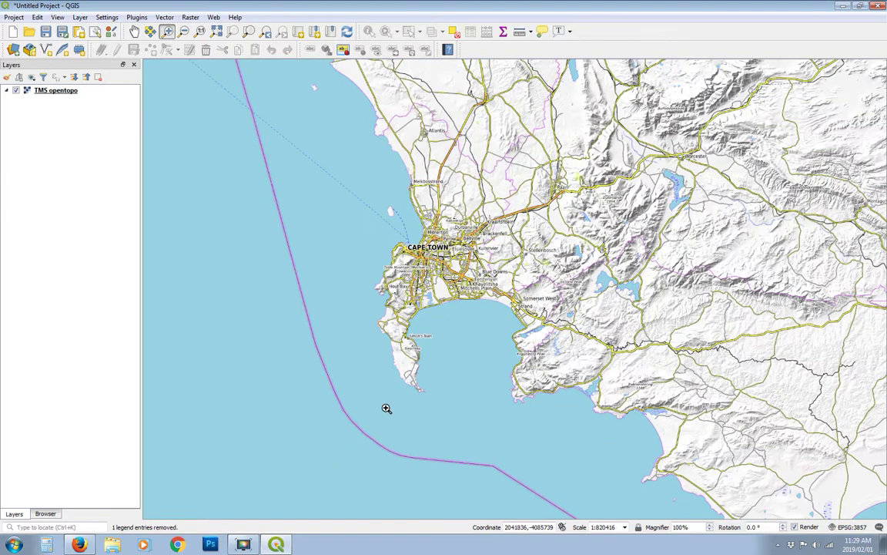
{"action": "left_click_drag", "start_coordinate": [356, 191], "coordinate": [587, 375]}
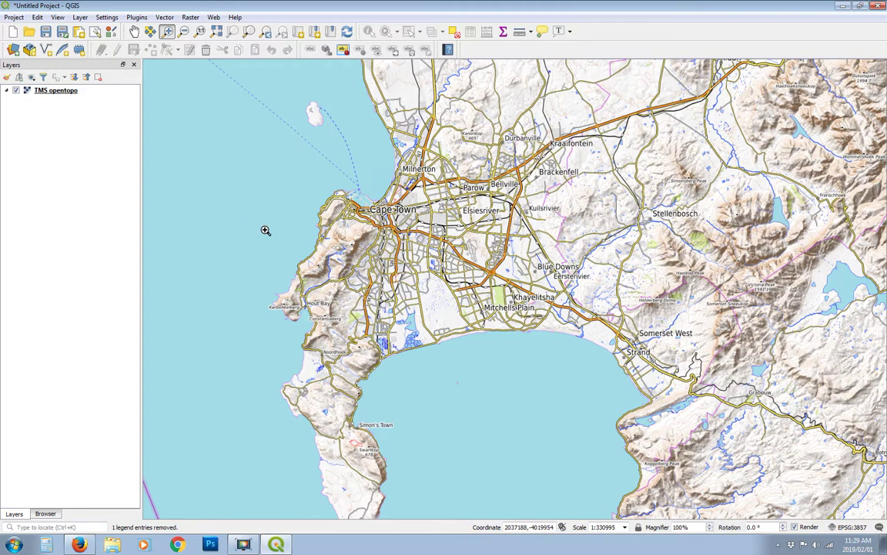
In Firefox, clear the 'opentopo' search on NextGIS QMS to list all 666 TMS services.
{"action": "left_click", "coordinate": [80, 545]}
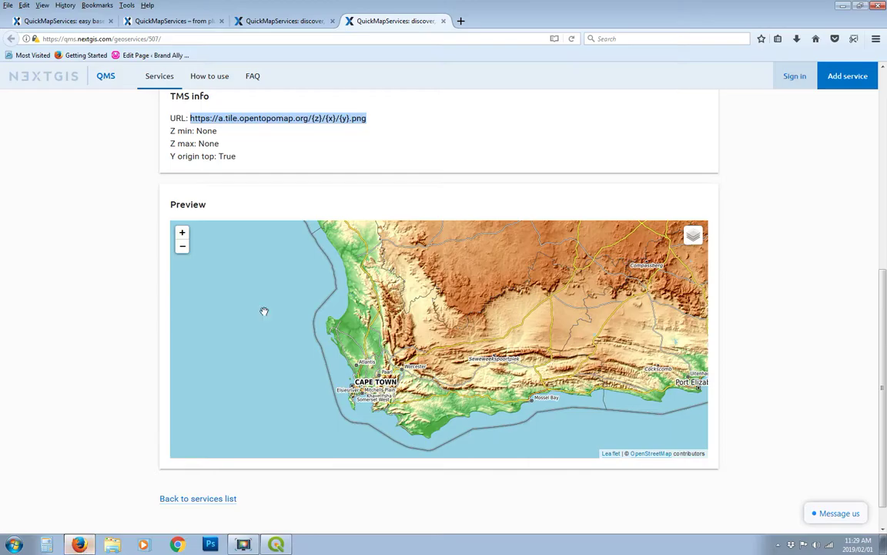
{"action": "scroll", "coordinate": [452, 247], "scroll_direction": "up", "scroll_amount": 3}
{"action": "scroll", "coordinate": [476, 208], "scroll_direction": "up", "scroll_amount": 4}
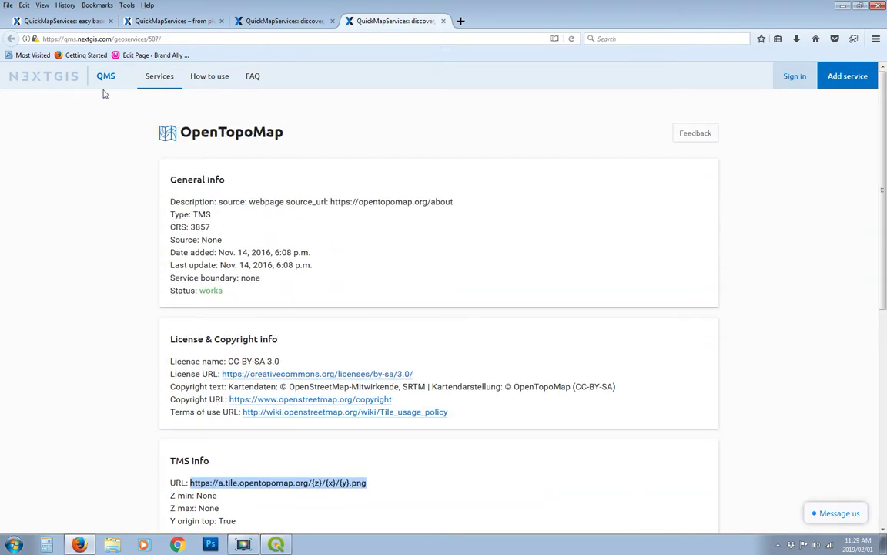
{"action": "left_click", "coordinate": [281, 22]}
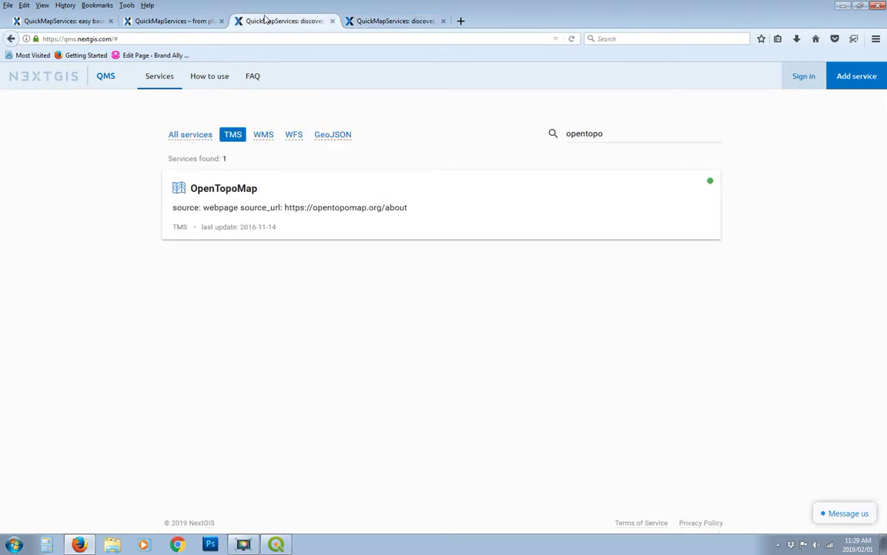
{"action": "left_click_drag", "start_coordinate": [627, 134], "coordinate": [524, 149]}
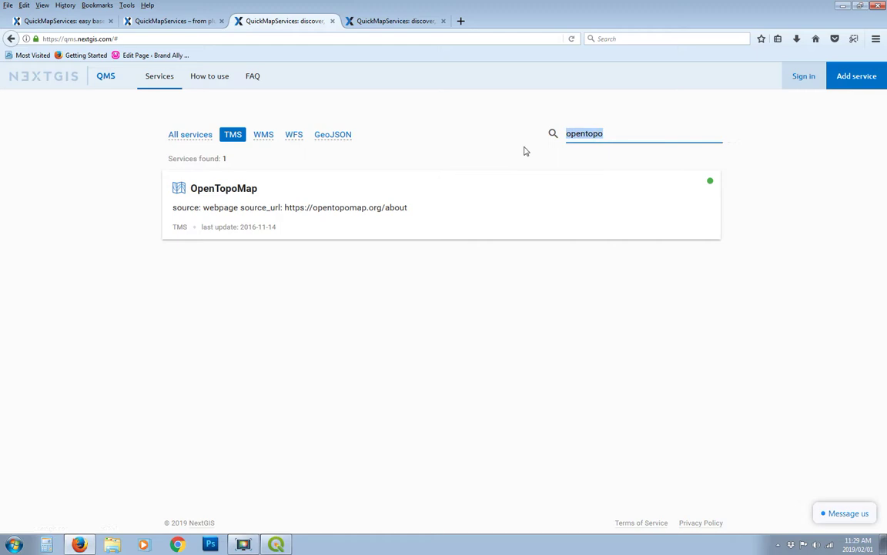
{"action": "key", "text": "BackSpace"}
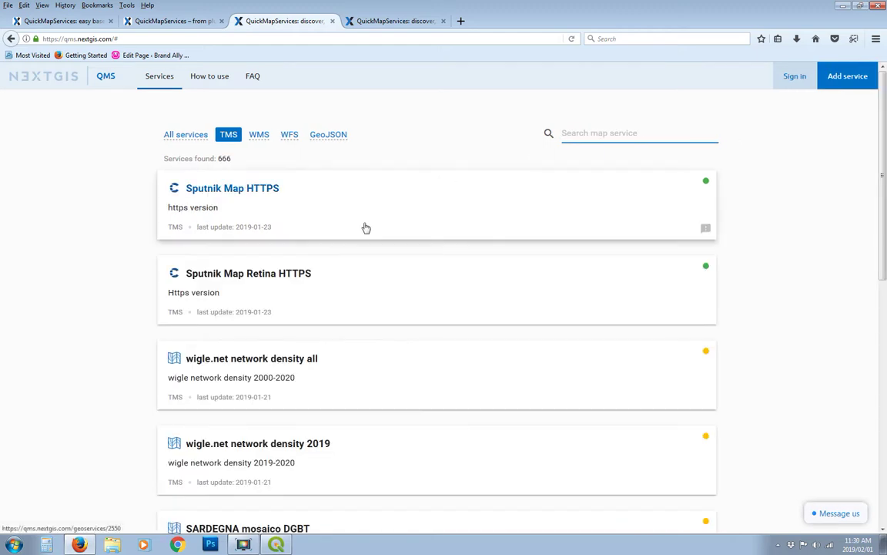
{"action": "scroll", "coordinate": [289, 292], "scroll_direction": "down", "scroll_amount": 5}
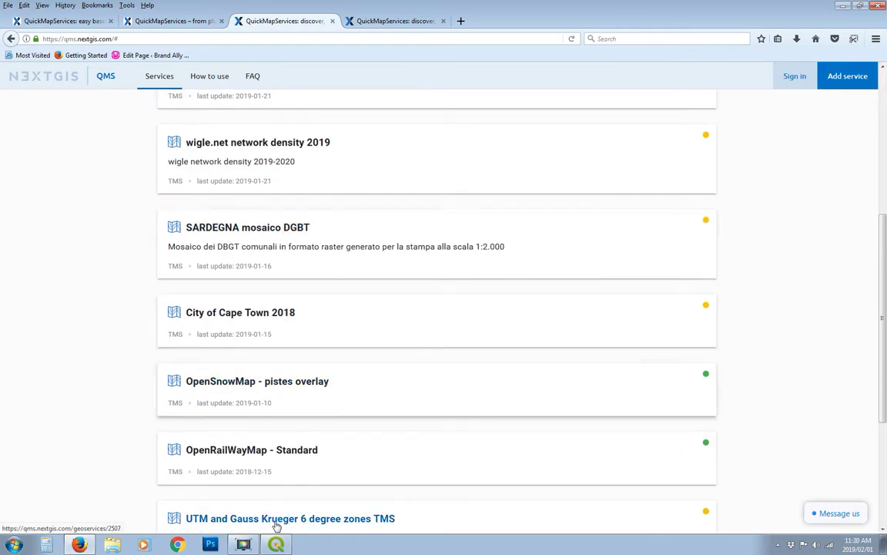
Back in QGIS, zoom into central Cape Town, from Table Mountain to Mitchells Plain.
{"action": "left_click", "coordinate": [285, 547]}
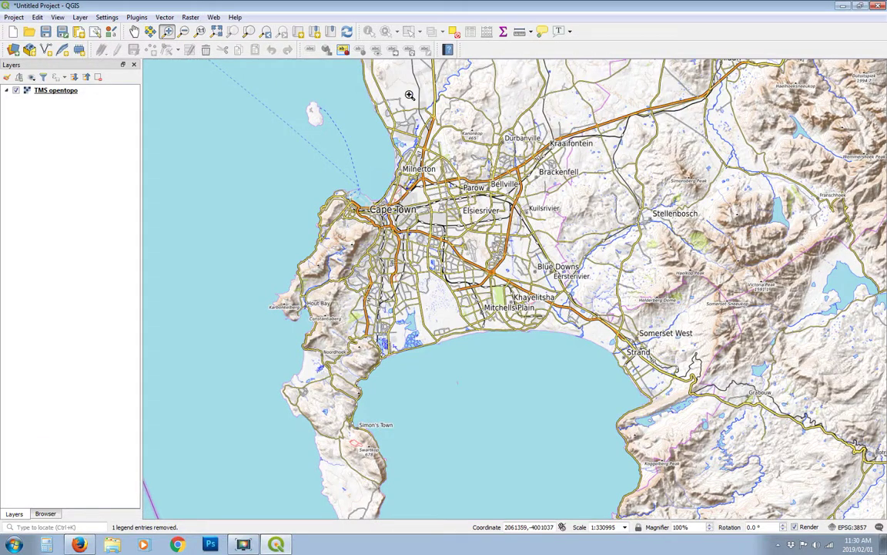
{"action": "left_click_drag", "start_coordinate": [309, 112], "coordinate": [579, 337]}
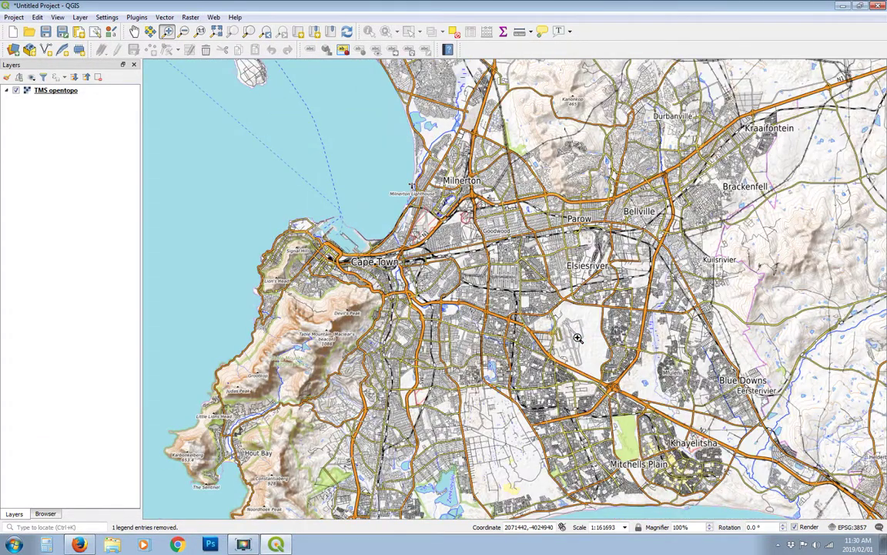